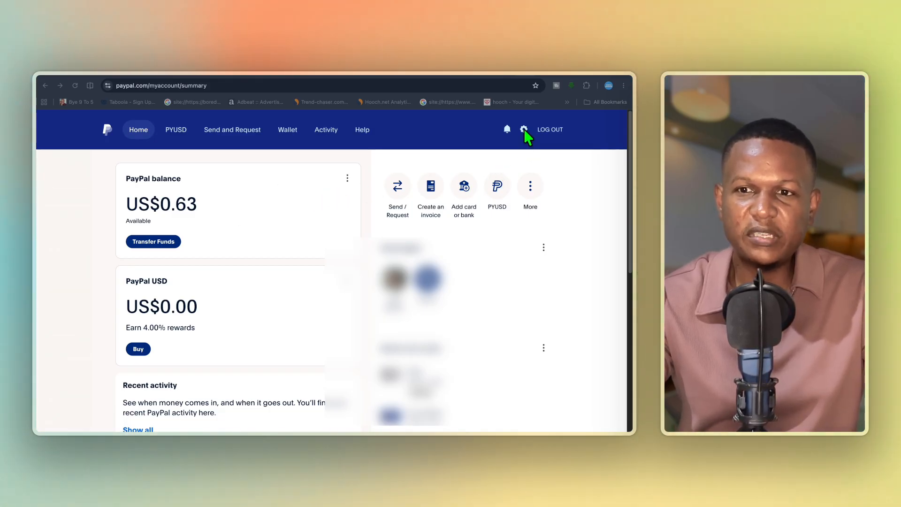
Open the personal account's profile settings and start the upgrade to a business account.
left_click(525, 130)
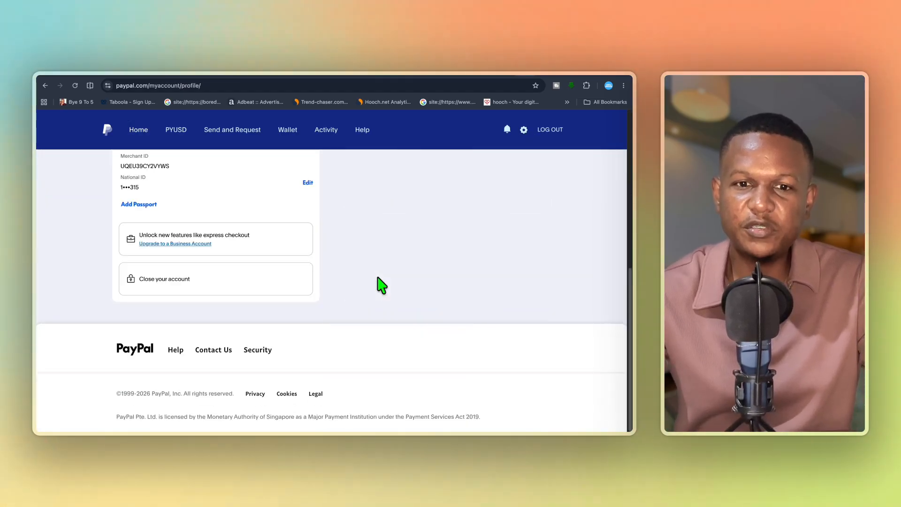
left_click(166, 245)
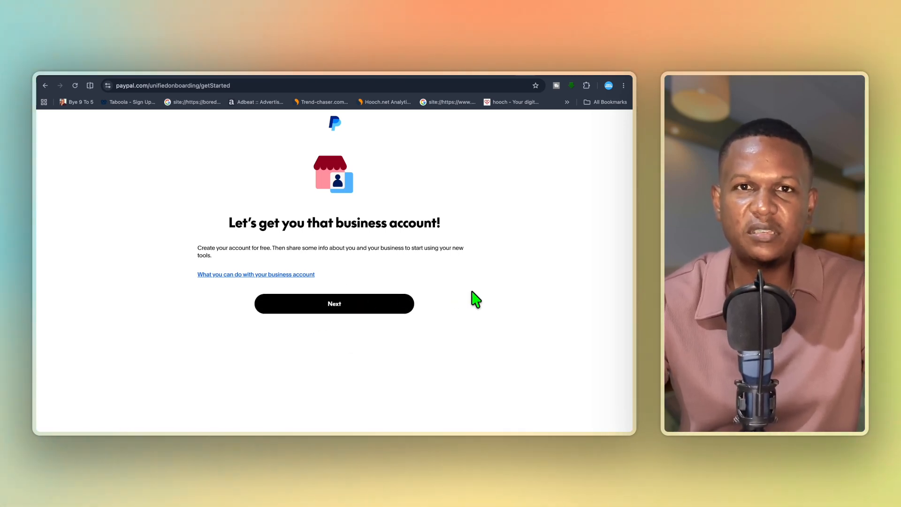
Switch to the business account's dashboard, open the payment links and buttons builder, and choose Payment buttons as the type.
left_click(540, 75)
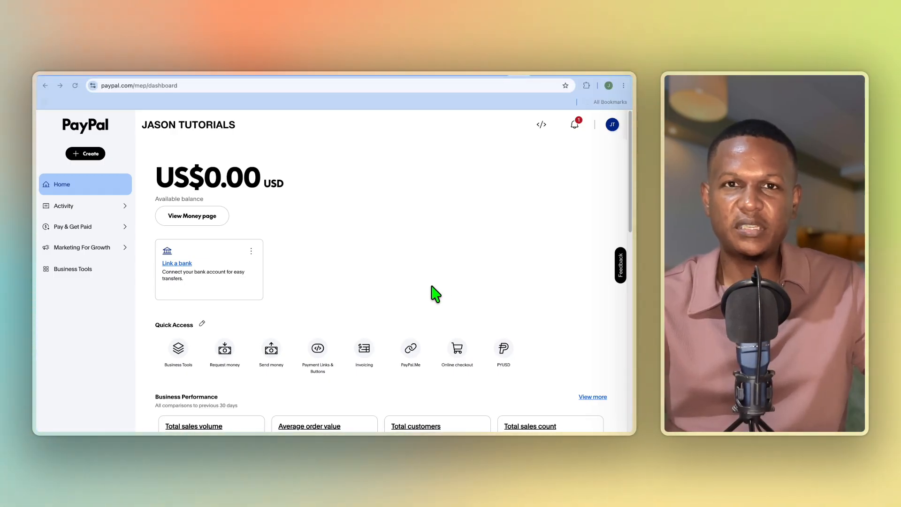
left_click(316, 349)
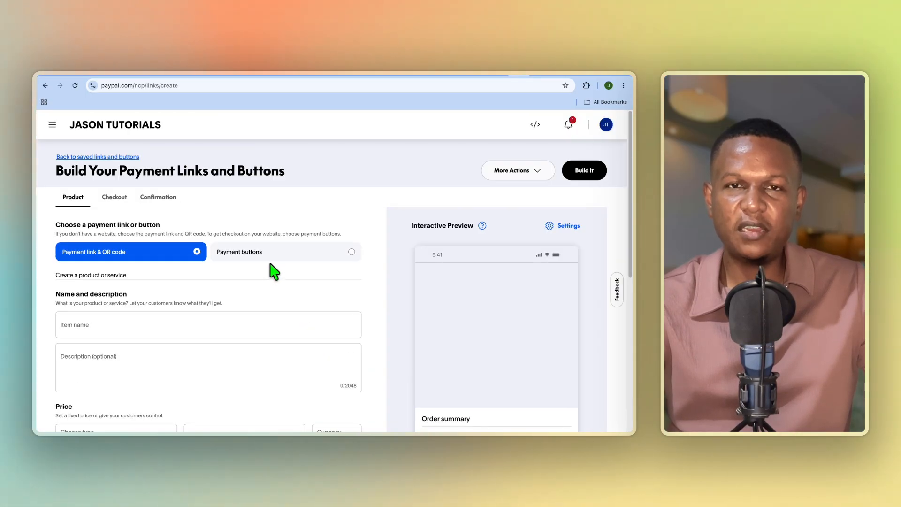
left_click(270, 256)
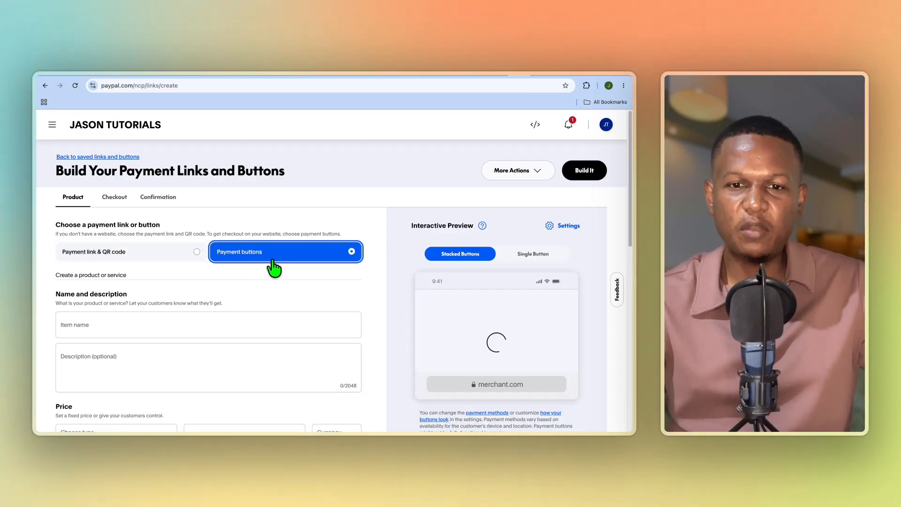
Name the item "services" and set its price to US$98.
left_click(177, 323)
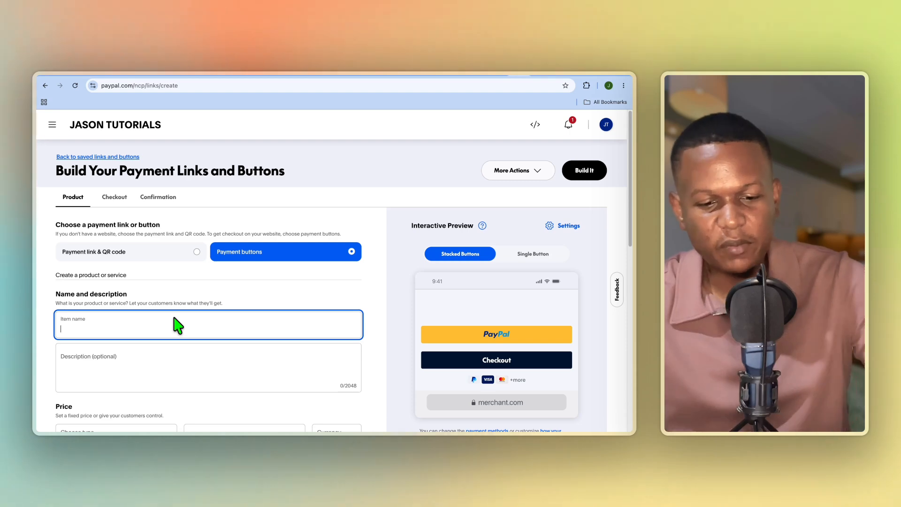
type("ser")
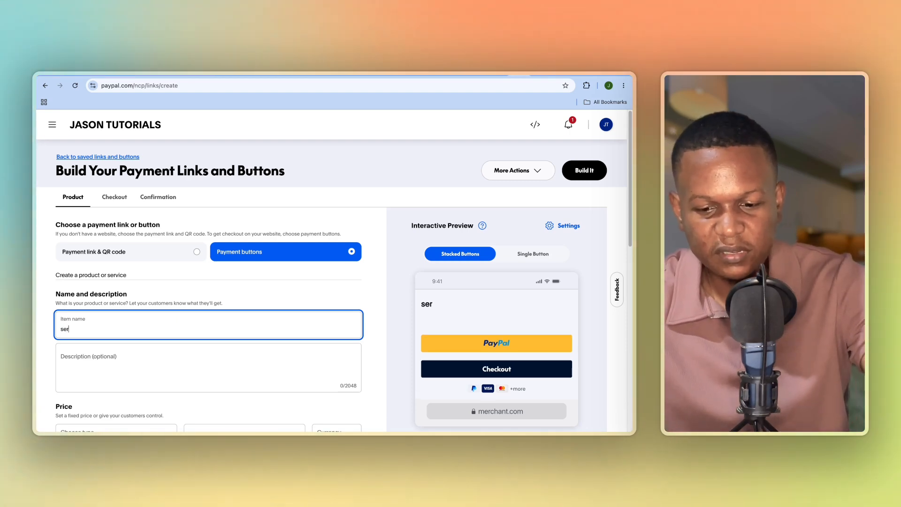
type("vices")
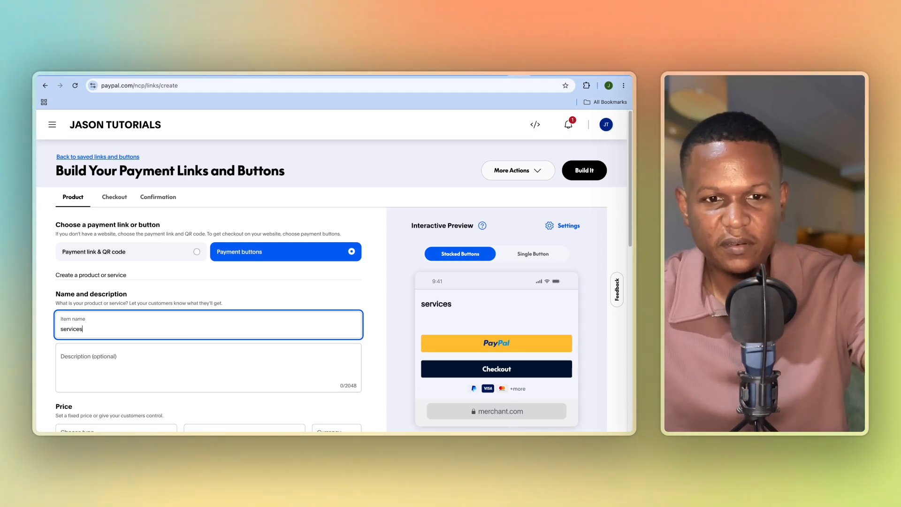
left_click(173, 355)
scroll(177, 361, "down", 3)
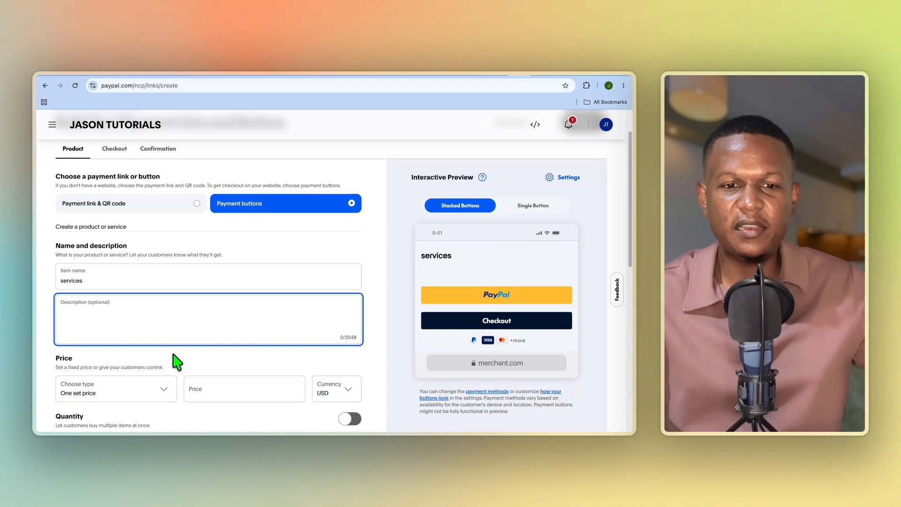
left_click(210, 361)
type("98")
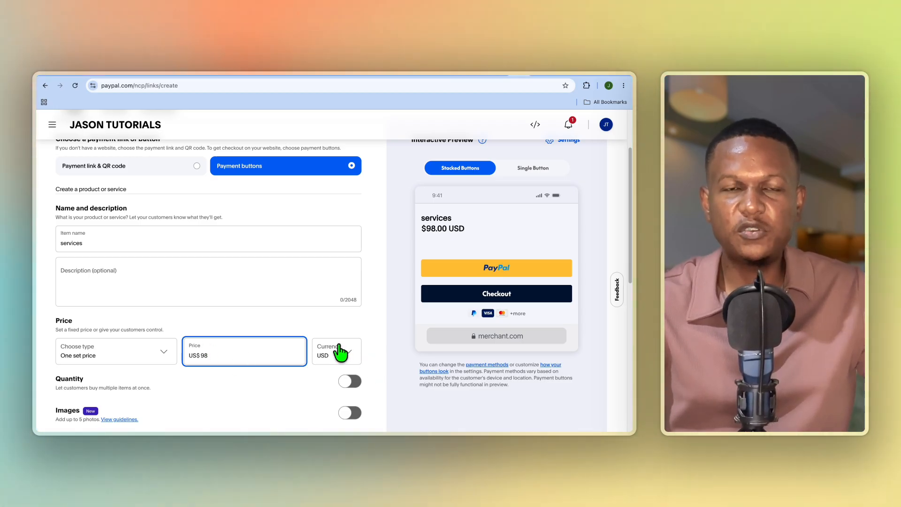
Enable product images and upload "Beige & Black Minimalist Content Creator Ebook.png" from the Downloads folder.
scroll(339, 349, "down", 2)
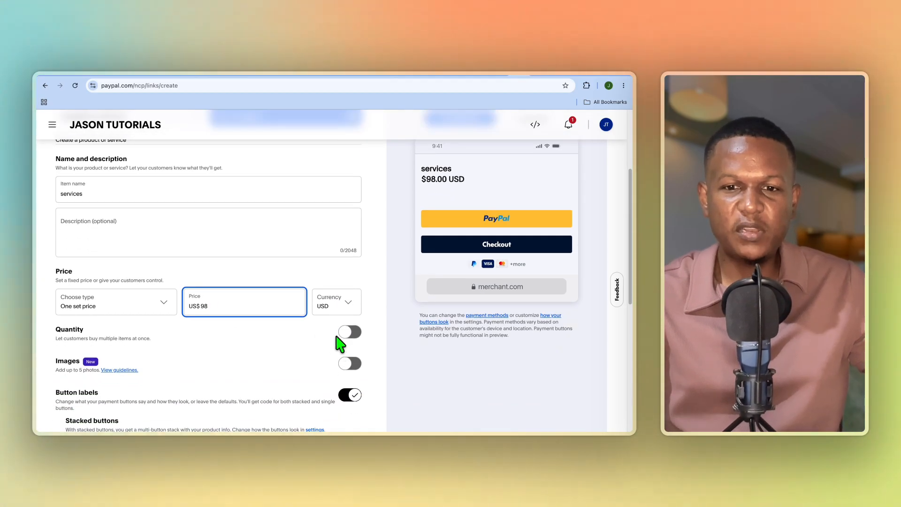
scroll(352, 338, "down", 1)
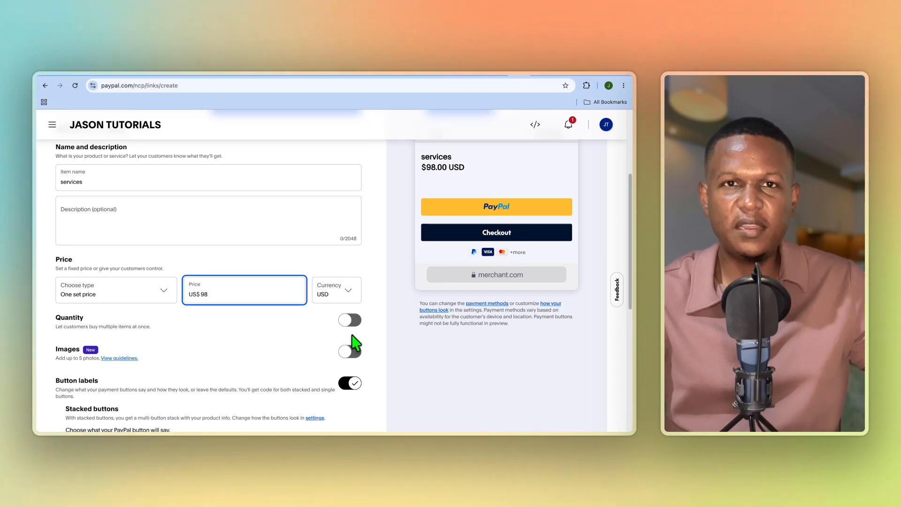
left_click(347, 346)
scroll(218, 364, "down", 5)
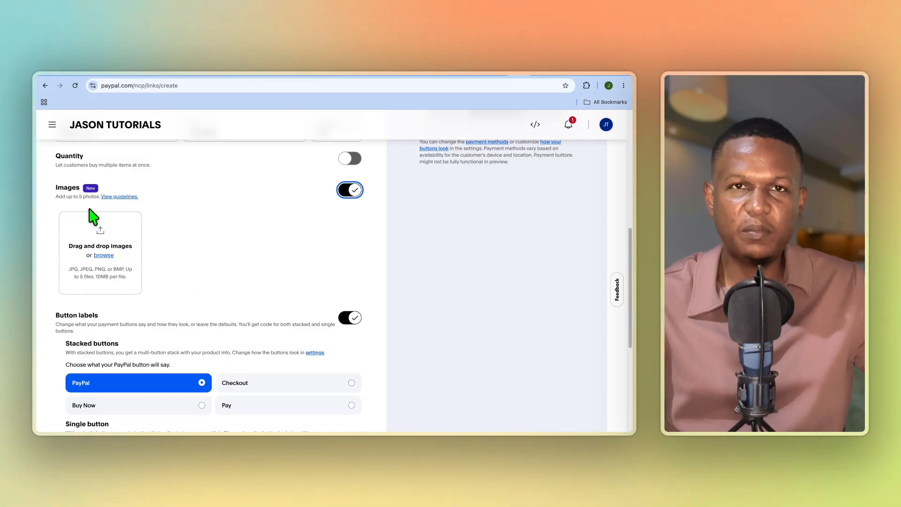
left_click(103, 255)
scroll(267, 261, "down", 10)
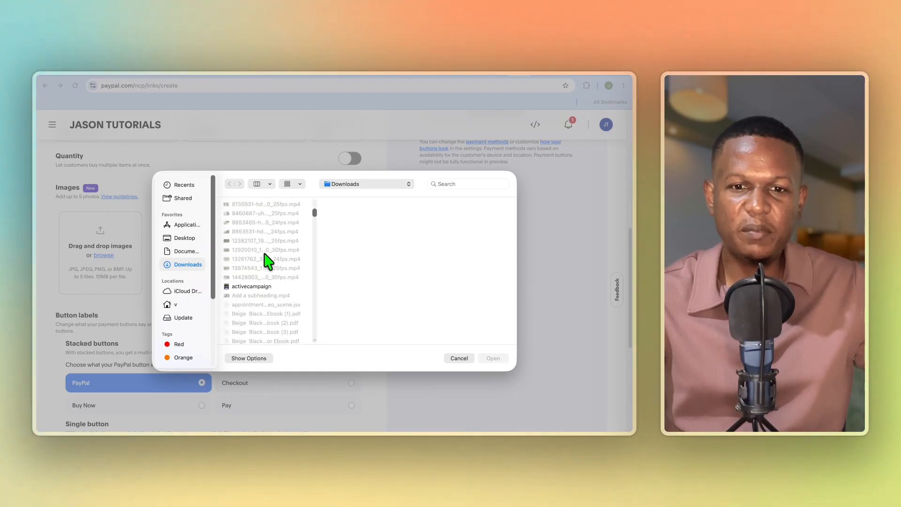
scroll(267, 261, "up", 3)
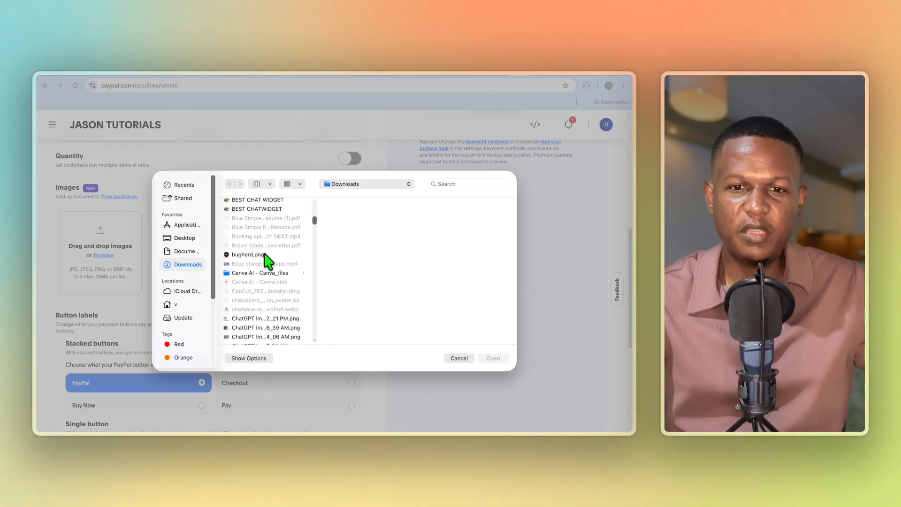
left_click(276, 203)
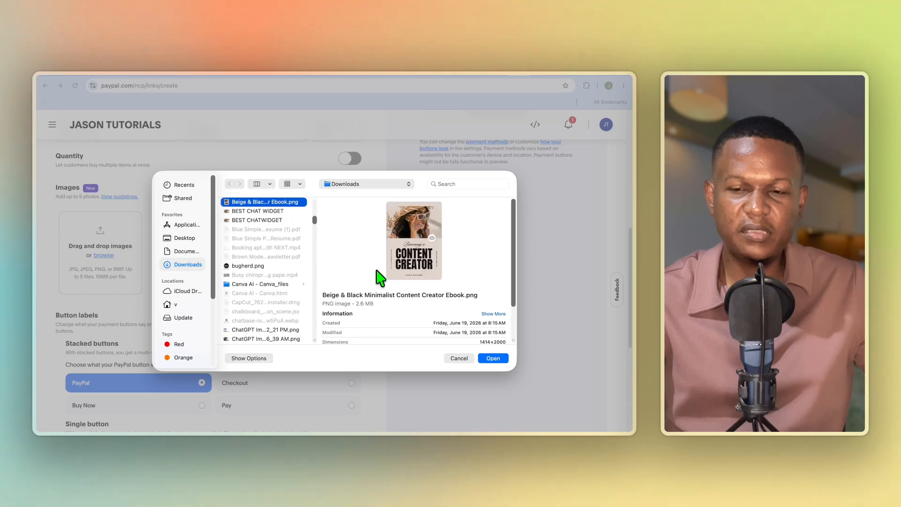
left_click(506, 359)
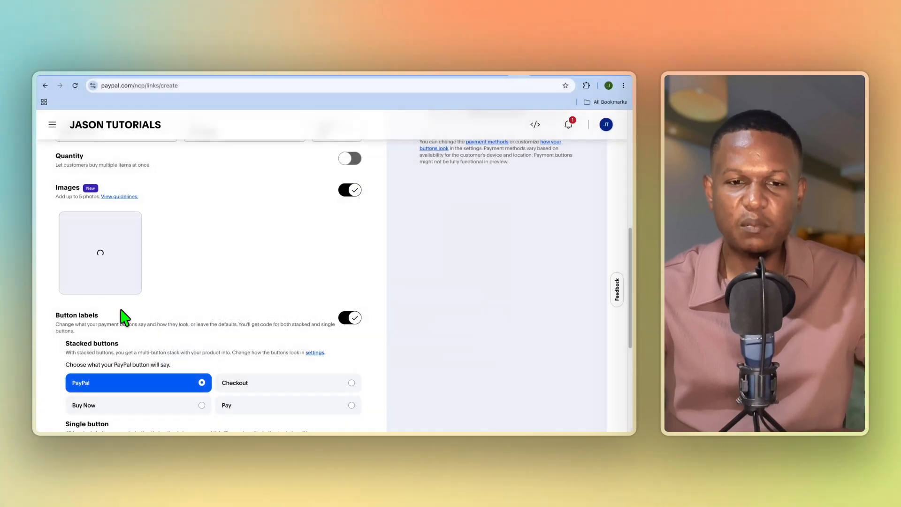
Review the stacked and single button label choices and reveal the additional product options for customer notes, product ID, variants and inventory.
scroll(129, 319, "down", 3)
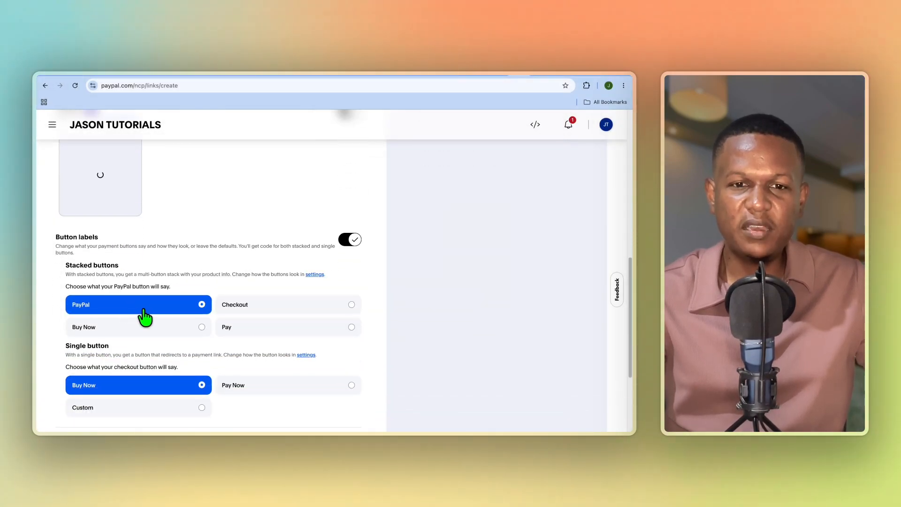
scroll(358, 338, "up", 5)
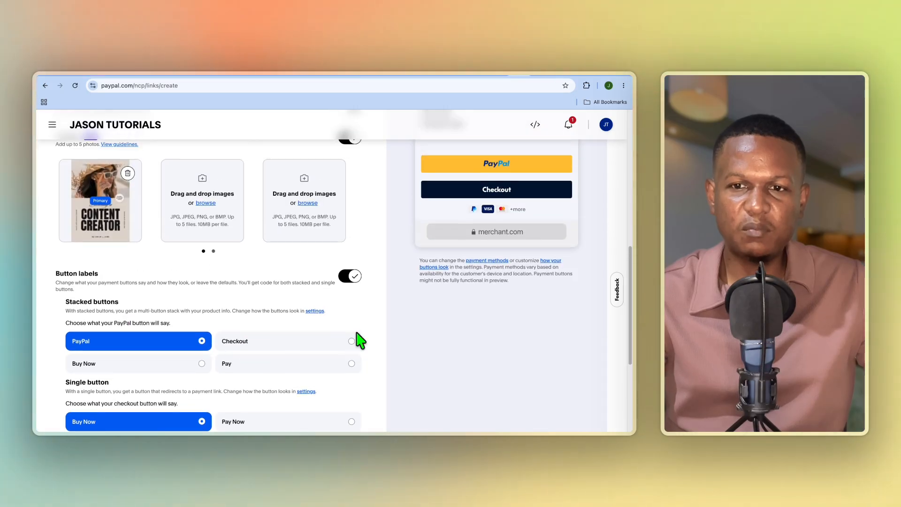
scroll(409, 346, "down", 10)
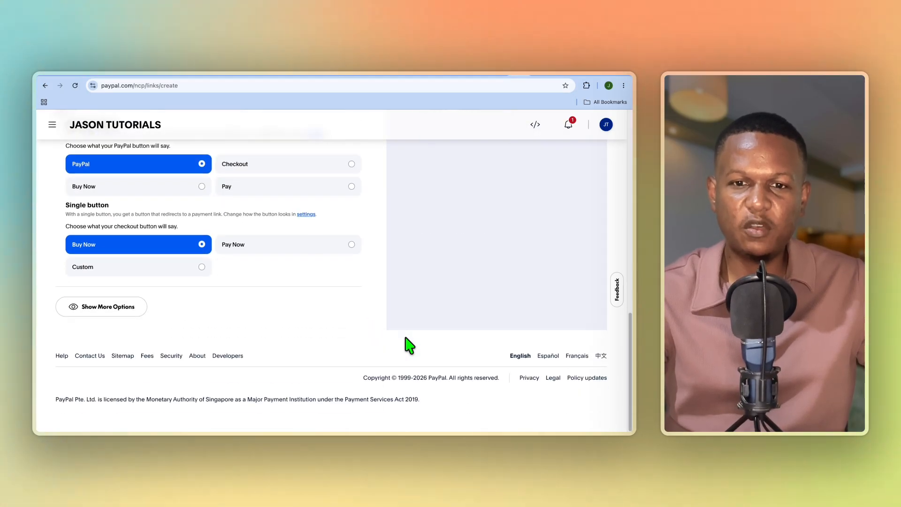
left_click(129, 312)
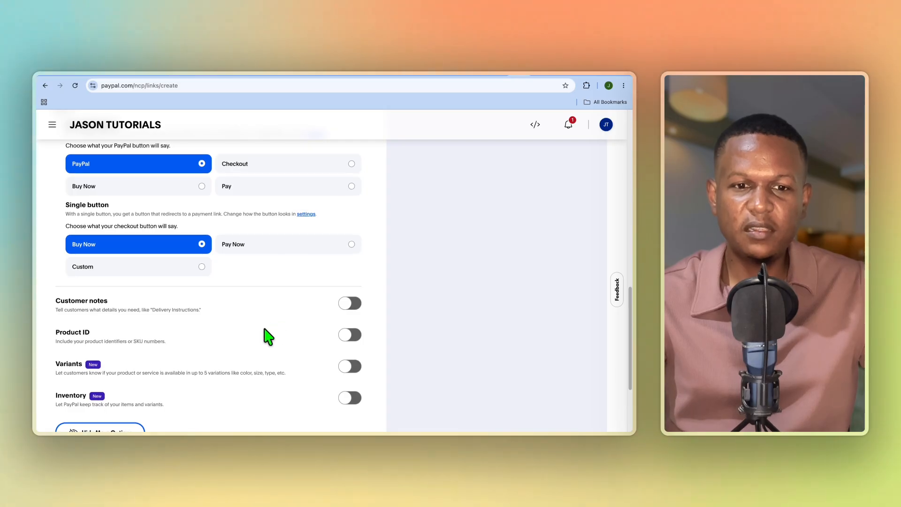
scroll(281, 338, "down", 1)
scroll(282, 356, "down", 3)
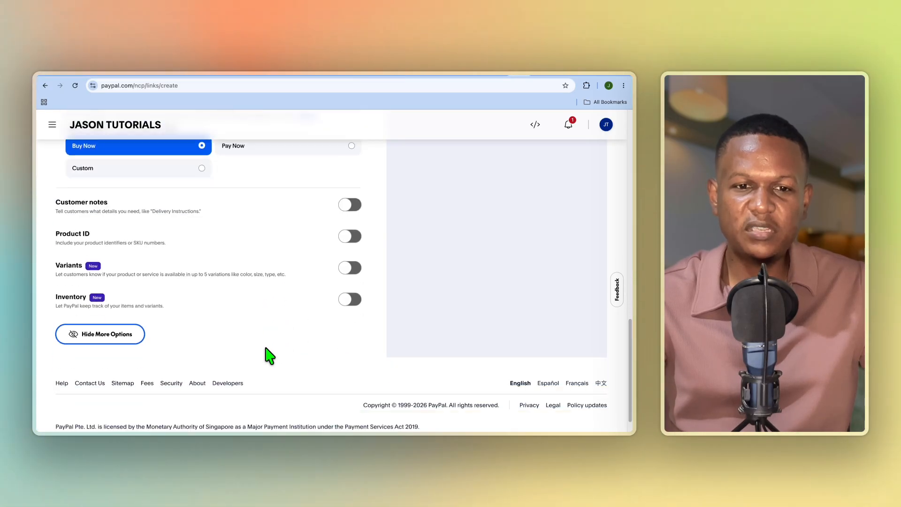
scroll(297, 309, "up", 15)
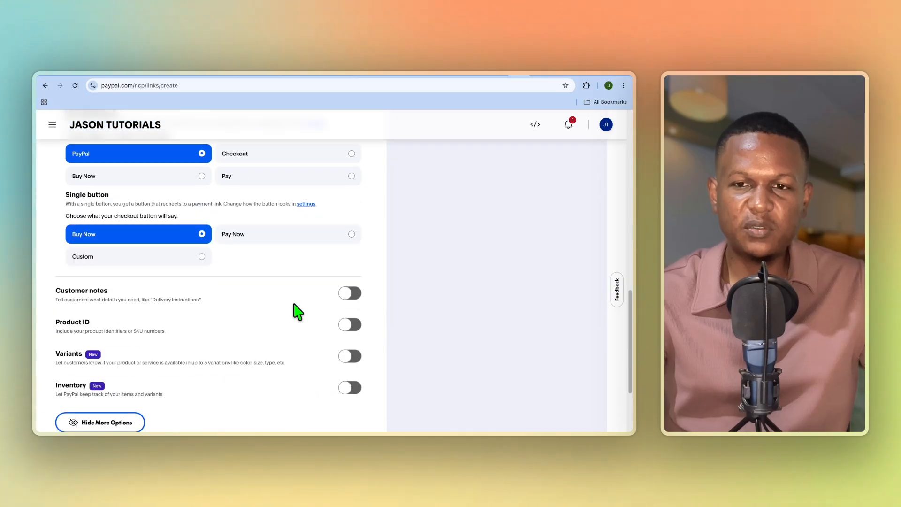
scroll(295, 305, "up", 3)
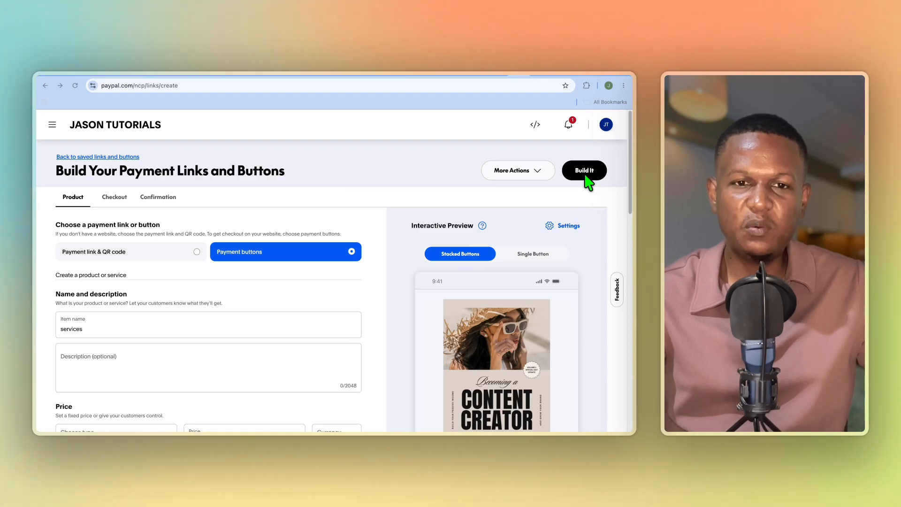
Turn off shipping address collection in the checkout settings and check the order preview.
left_click(109, 199)
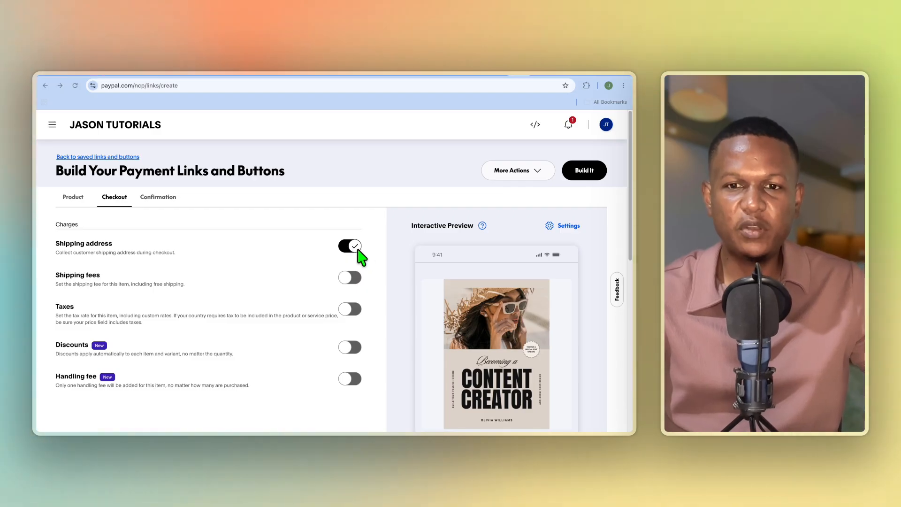
left_click(353, 247)
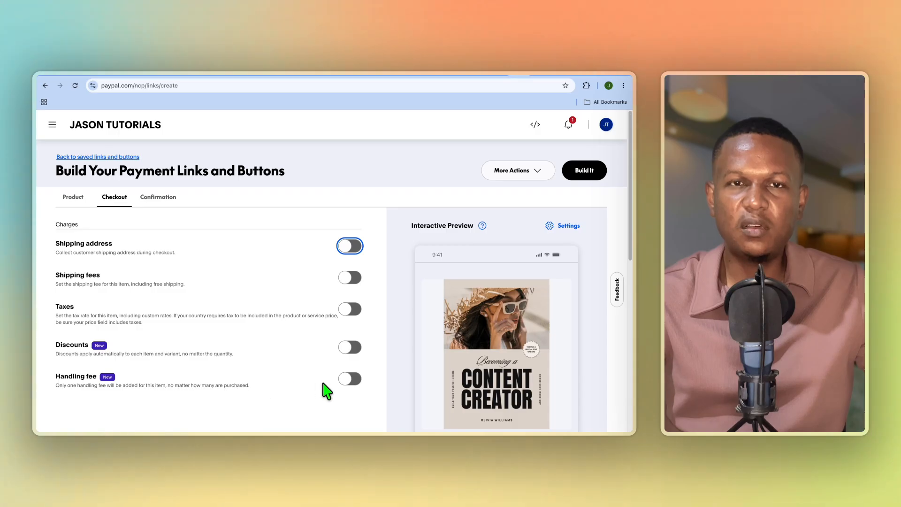
scroll(475, 392, "down", 4)
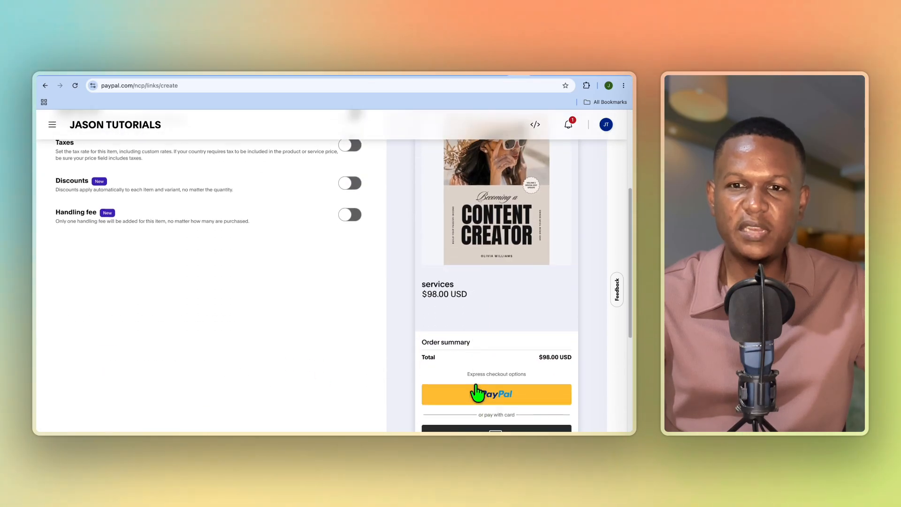
scroll(475, 393, "up", 2)
scroll(245, 284, "up", 1)
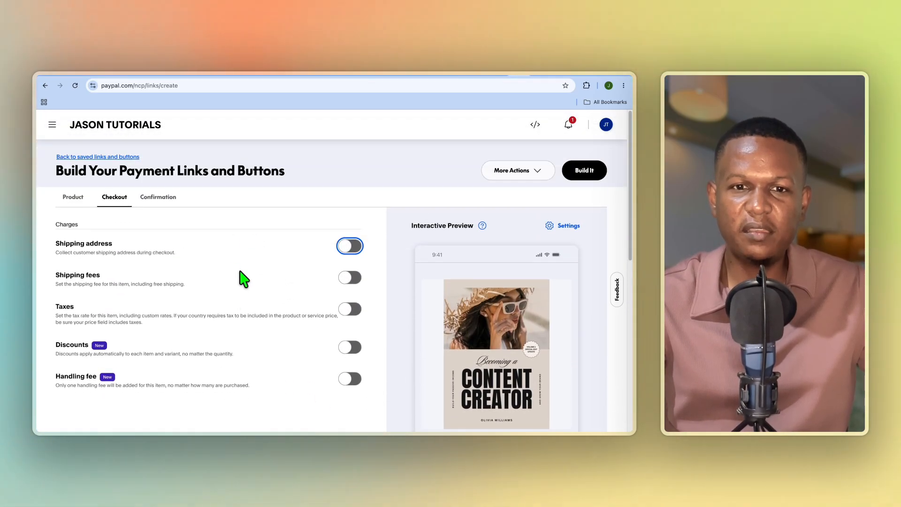
Enable the auto-return URL in the confirmation settings and open its custom URL for editing.
left_click(168, 199)
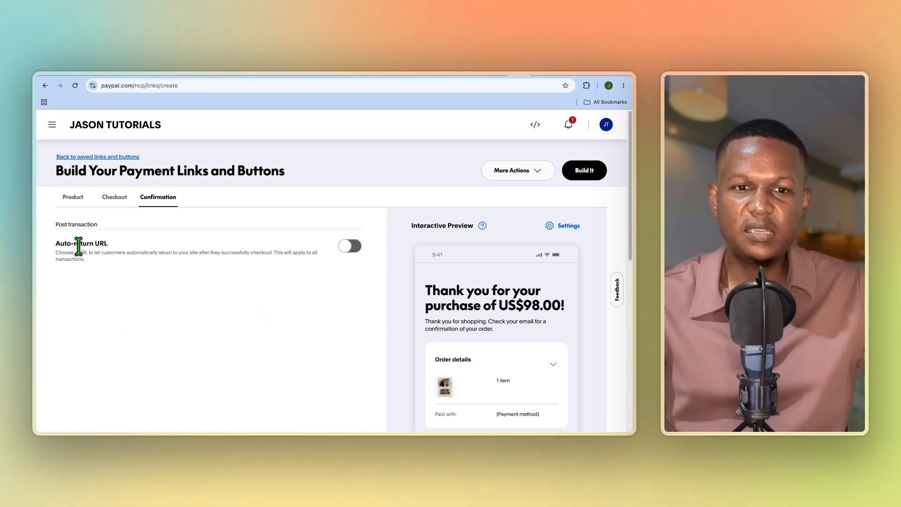
left_click(352, 247)
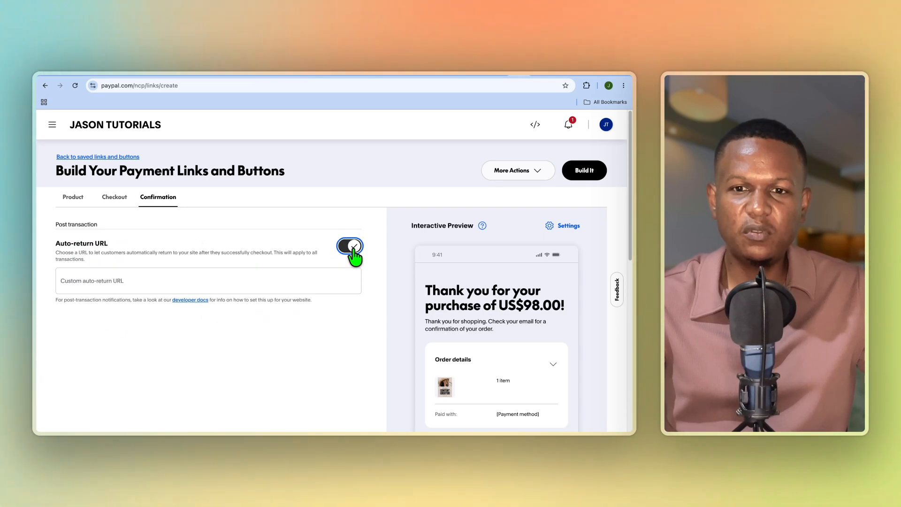
left_click(121, 282)
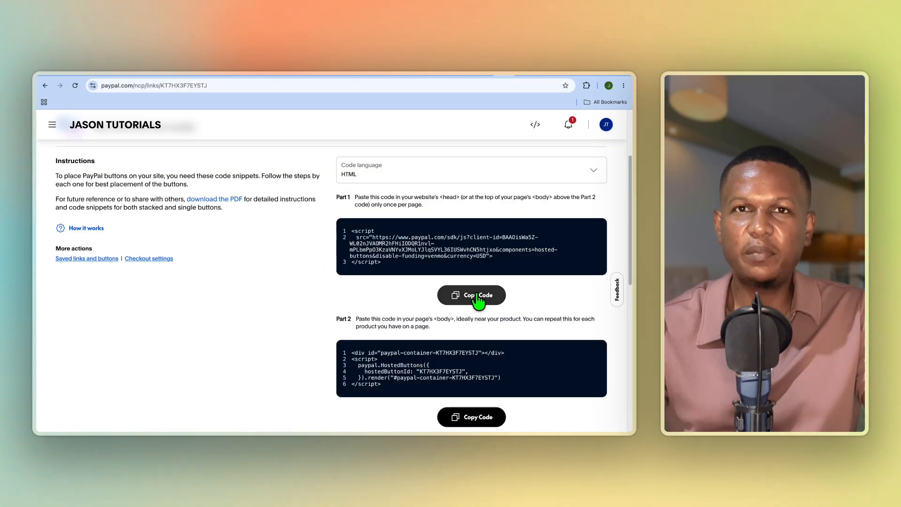
Copy the Part 1 HTML button code and switch to the WordPress page editor to insert a Custom HTML block.
left_click(473, 296)
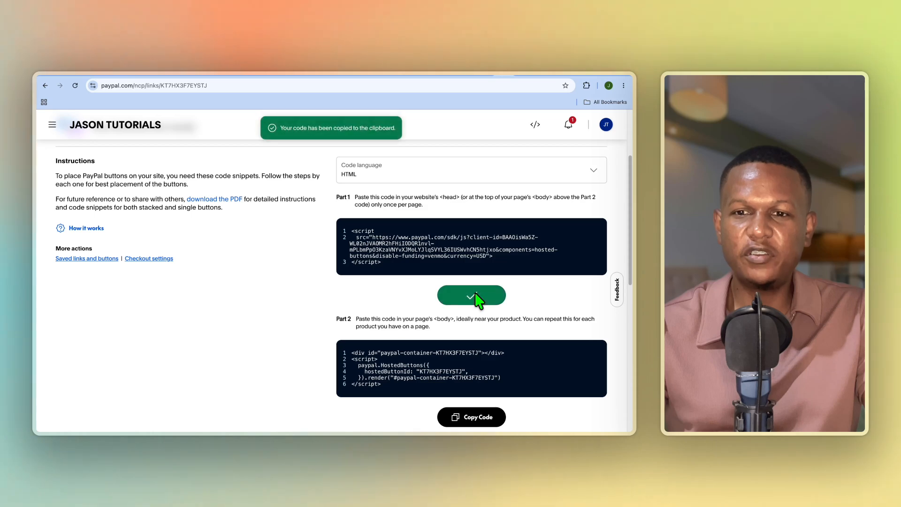
left_click(145, 87)
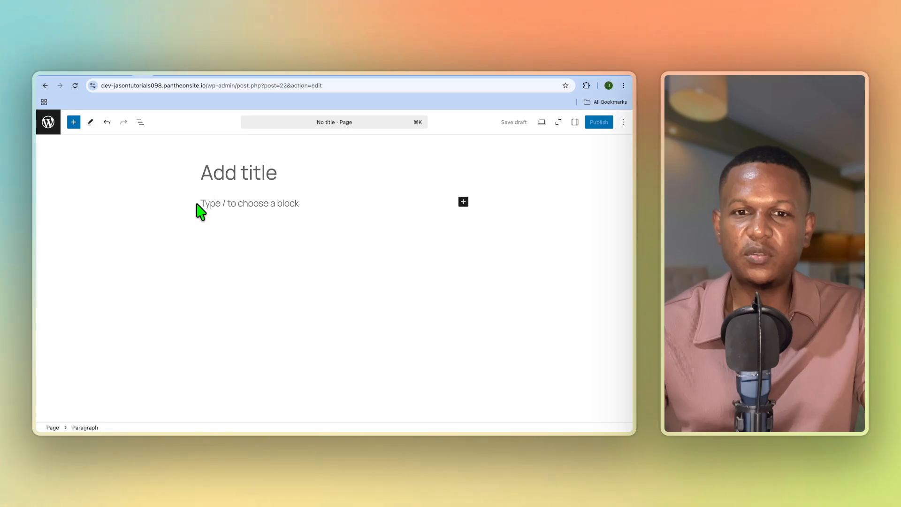
left_click(464, 202)
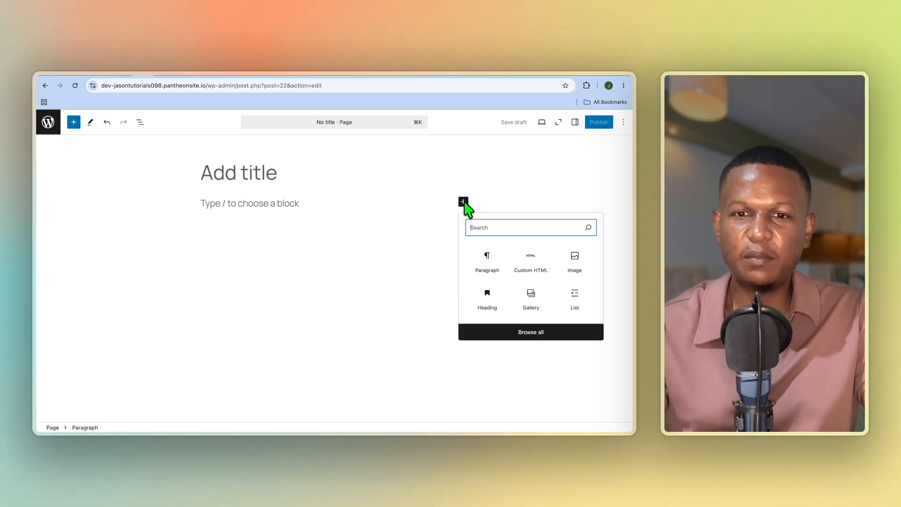
left_click(517, 265)
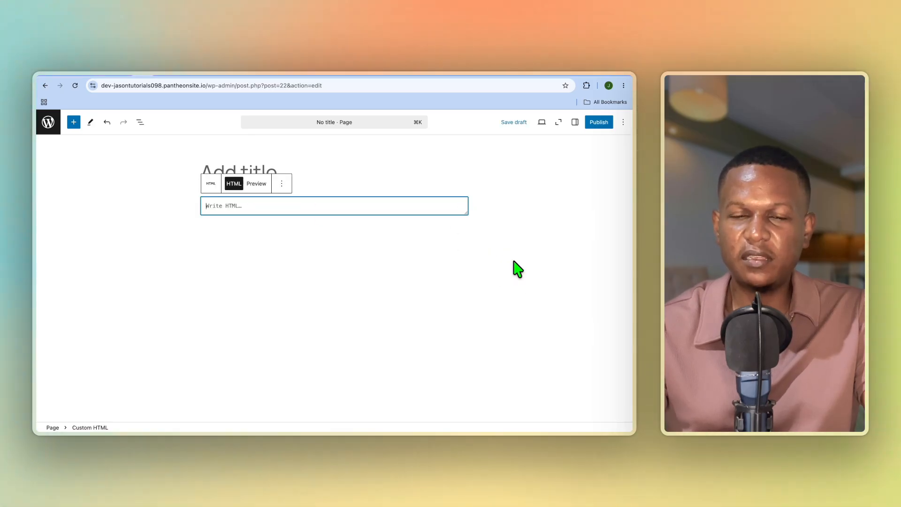
Paste the Part 1 button script into the Custom HTML block and insert a second Custom HTML block below it.
right_click(369, 207)
left_click(398, 282)
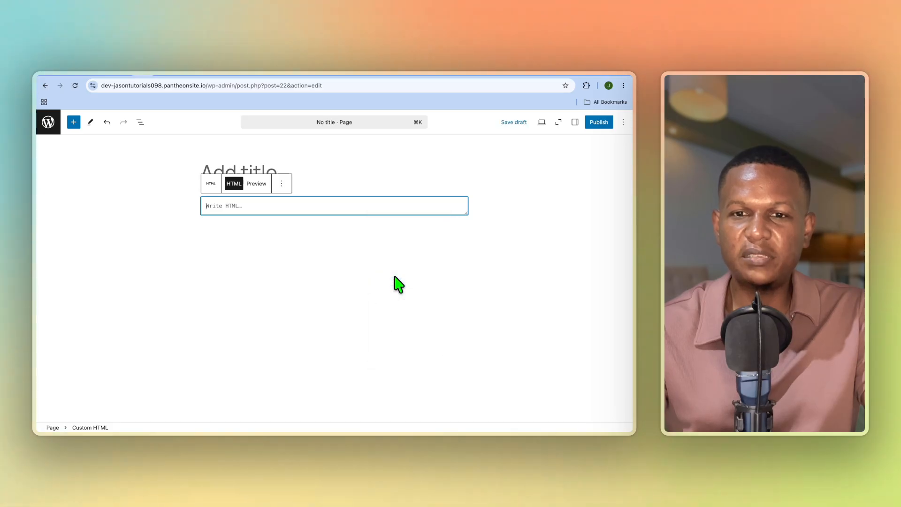
left_click(397, 274)
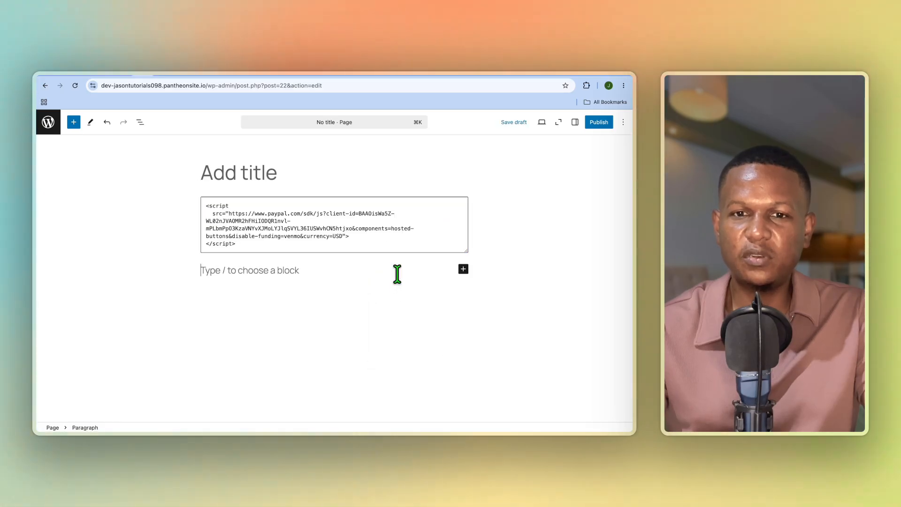
left_click(464, 269)
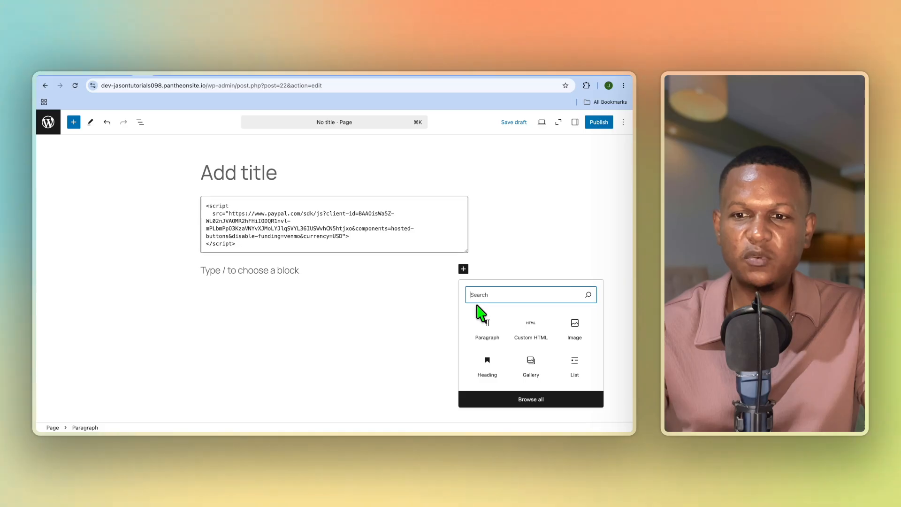
left_click(528, 328)
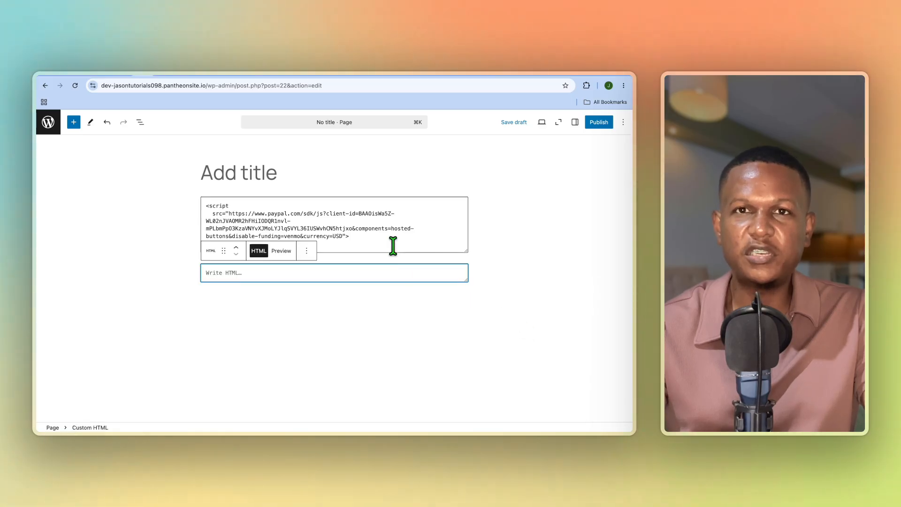
Copy the Part 2 button code from the PayPal page and paste it into the second Custom HTML block in WordPress.
left_click(502, 71)
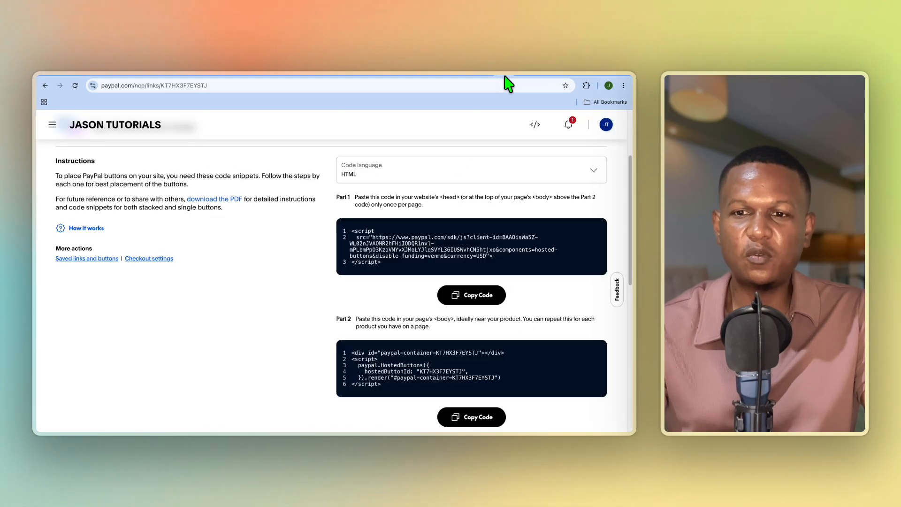
left_click(475, 418)
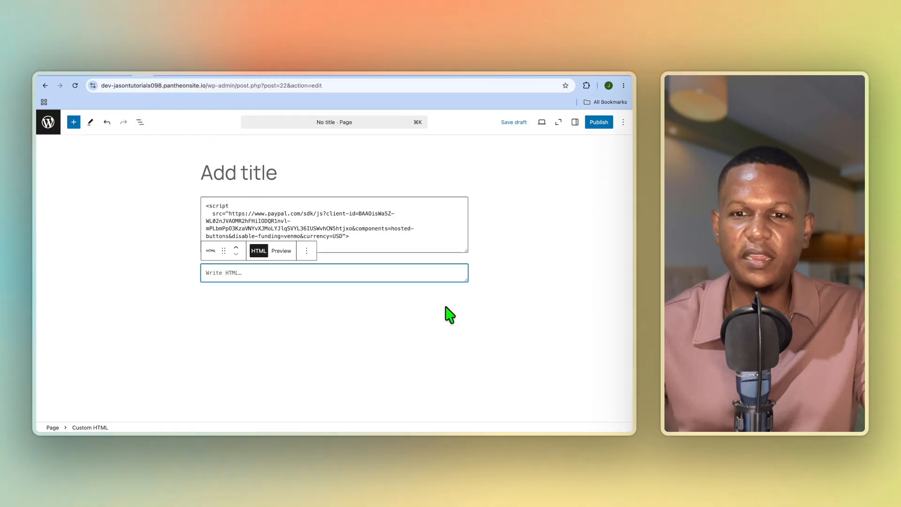
right_click(410, 268)
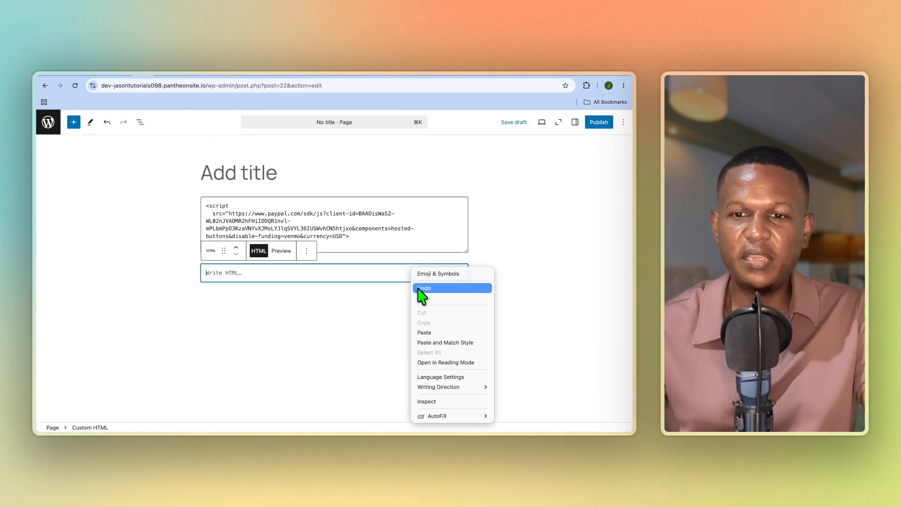
left_click(436, 337)
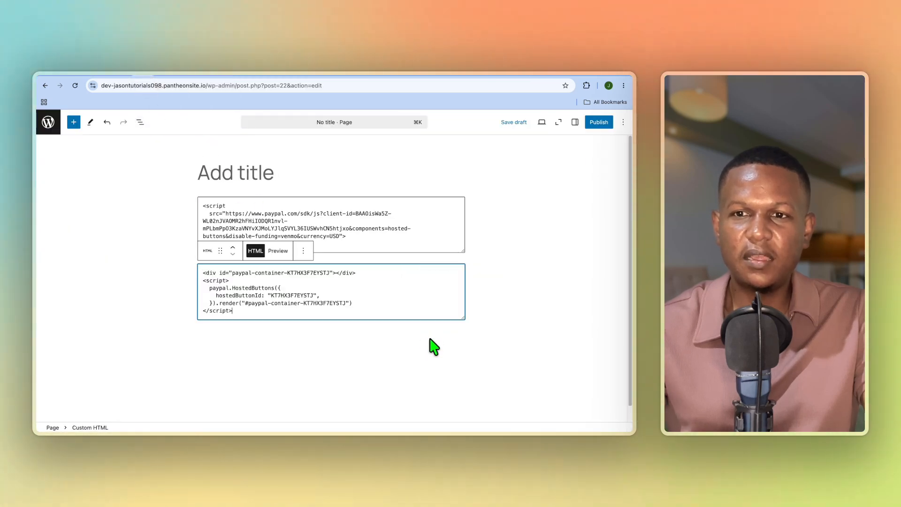
Save the page as a draft and preview it in a new tab, checking the product image, price and payment buttons.
left_click(515, 123)
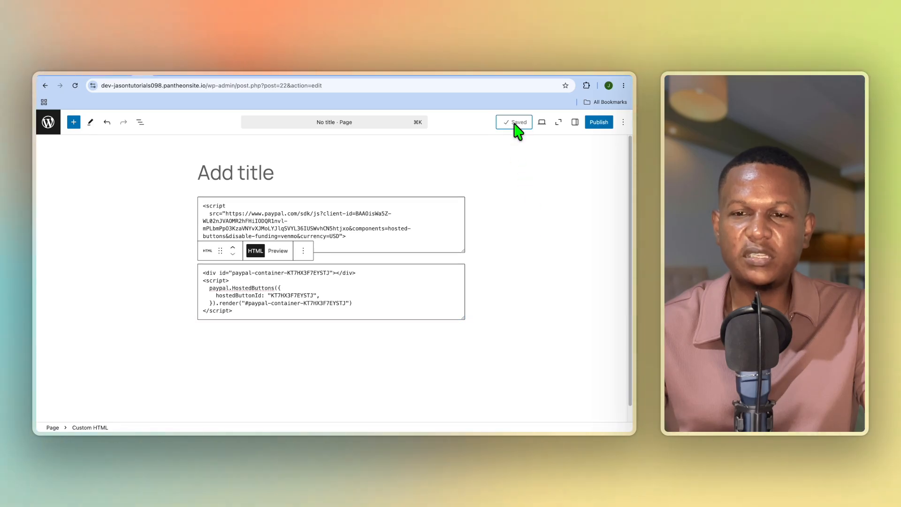
left_click(543, 128)
left_click(508, 196)
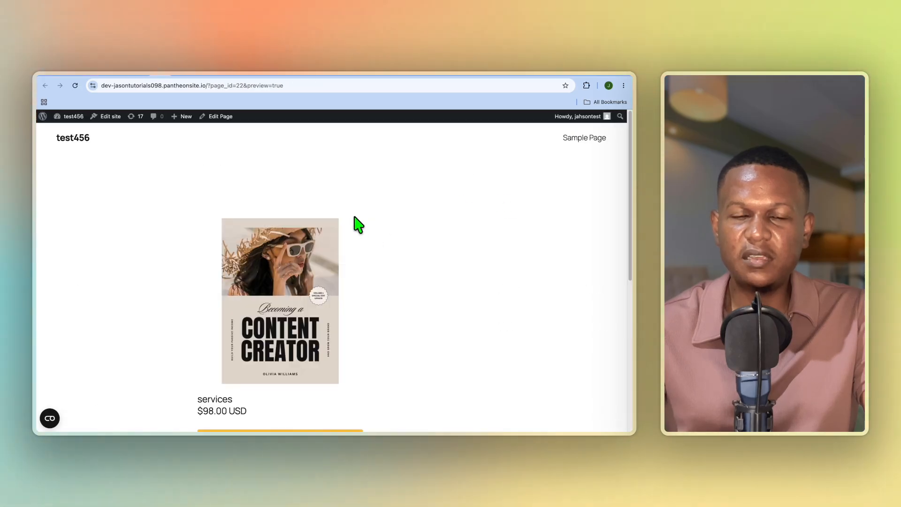
scroll(333, 230, "down", 5)
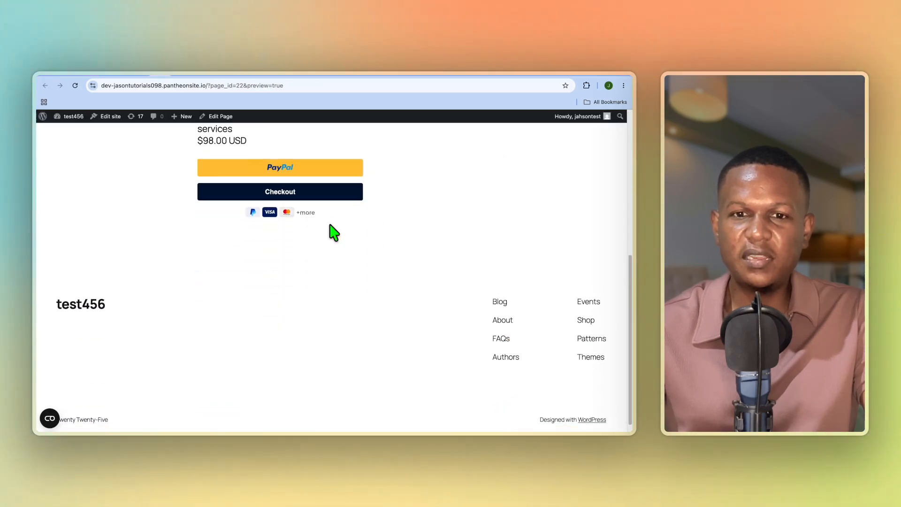
scroll(337, 226, "up", 1)
scroll(342, 227, "up", 3)
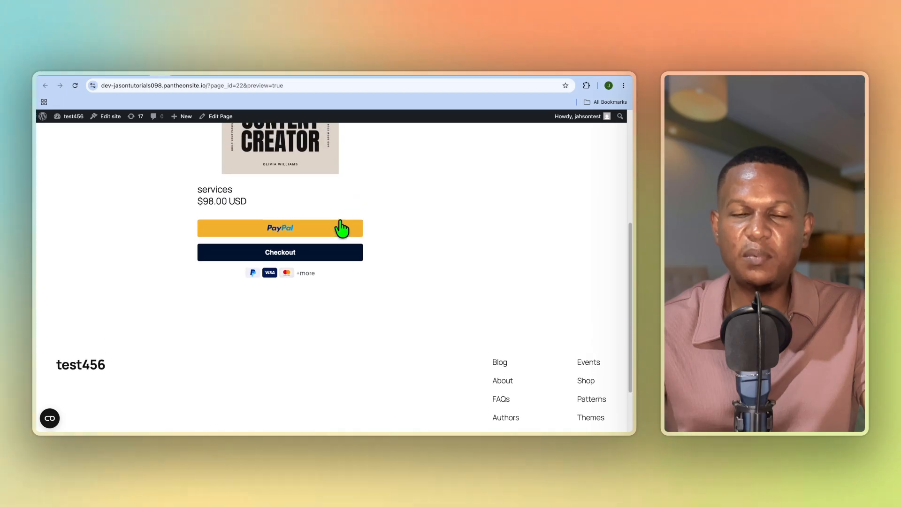
scroll(321, 223, "up", 4)
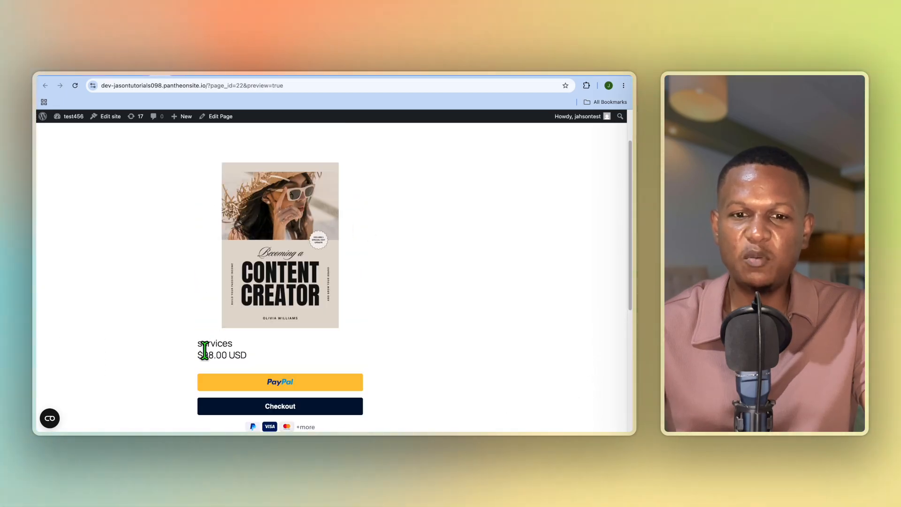